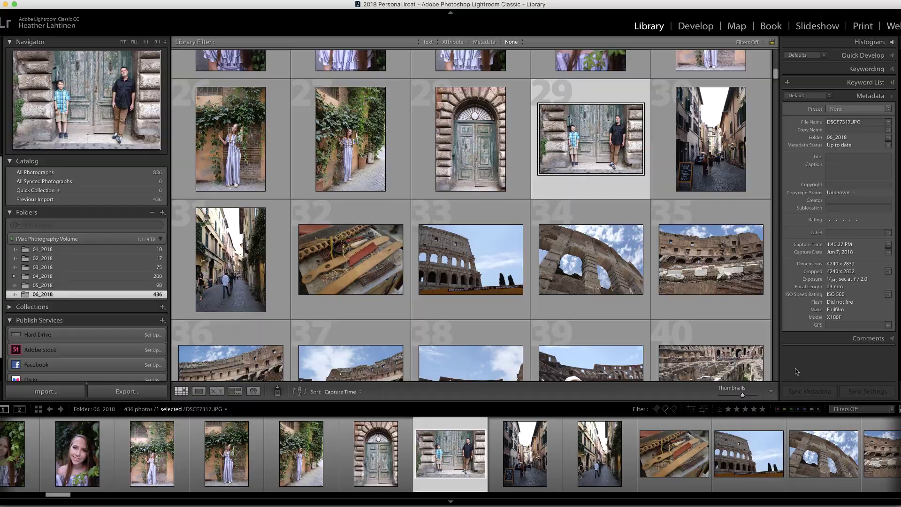
Glance at the New features summary page and open the selected photo in the Develop module's Profile Browser.
key(super+Tab)
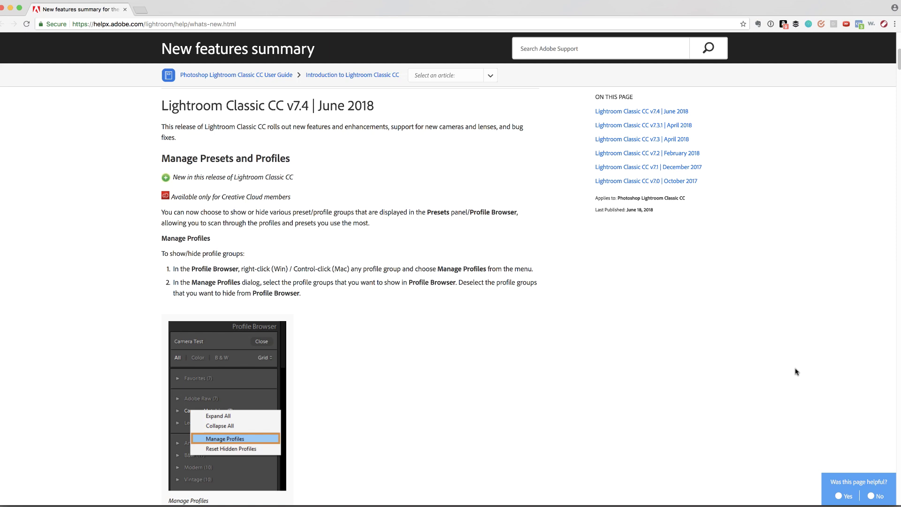
key(super+Tab)
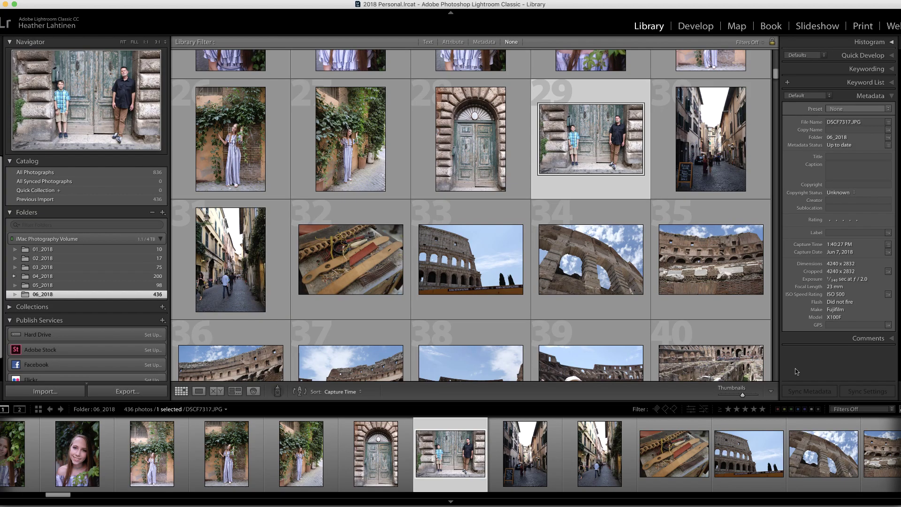
key(d)
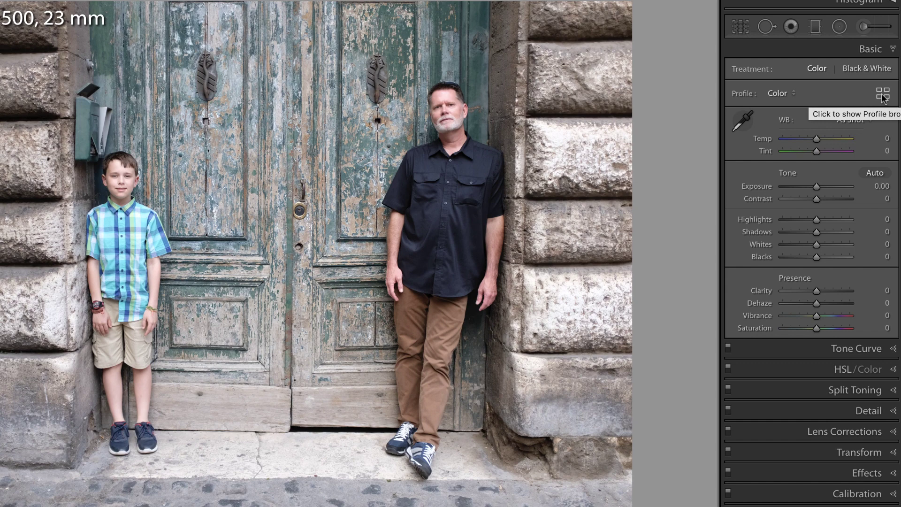
click(886, 104)
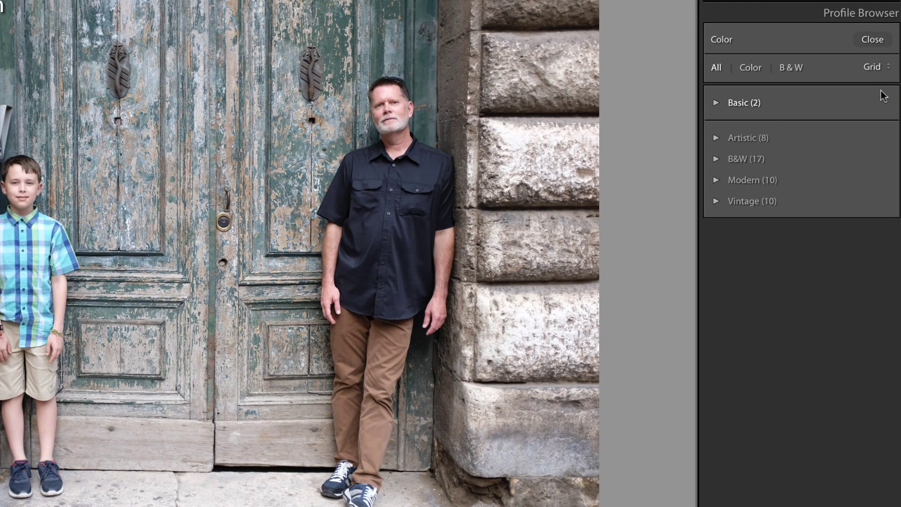
Hide the B&W profile group from the Profile Browser through Manage Profiles.
right_click(817, 158)
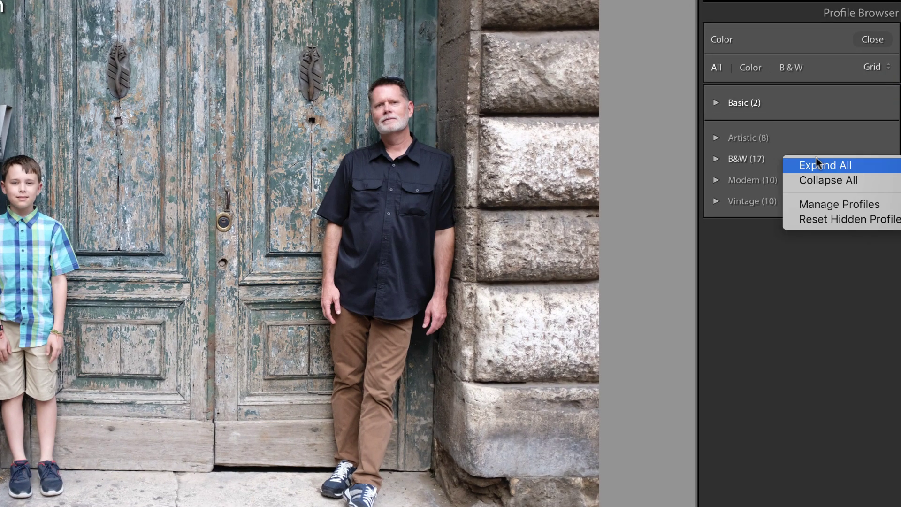
click(826, 205)
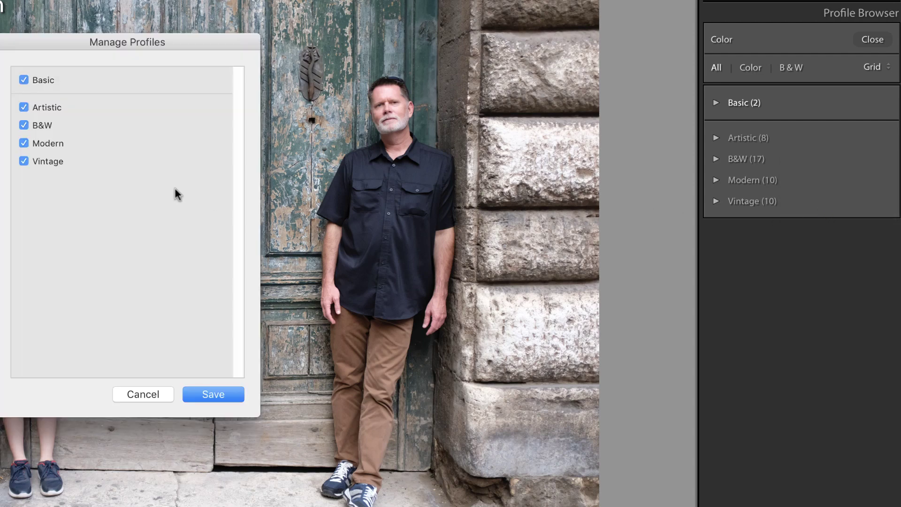
click(24, 125)
click(213, 393)
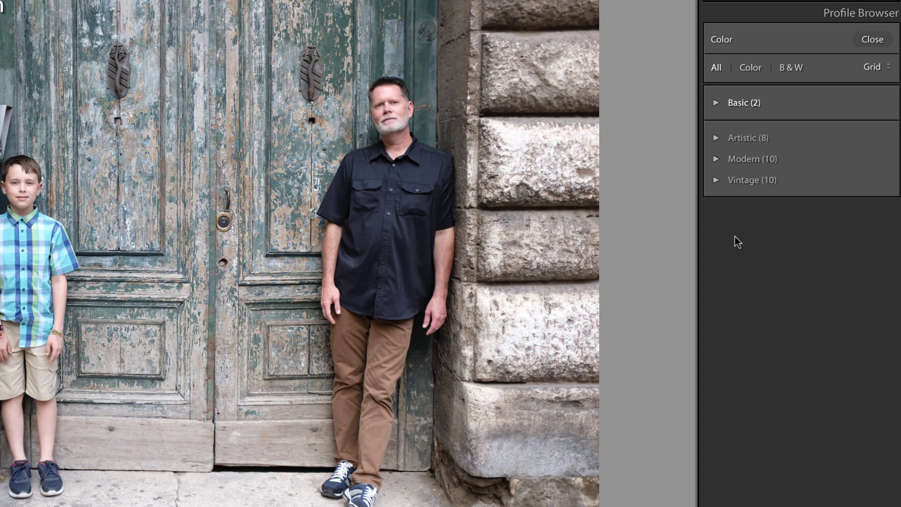
Restore the B&W profile group in the Profile Browser through Manage Profiles.
right_click(805, 156)
click(815, 203)
click(23, 125)
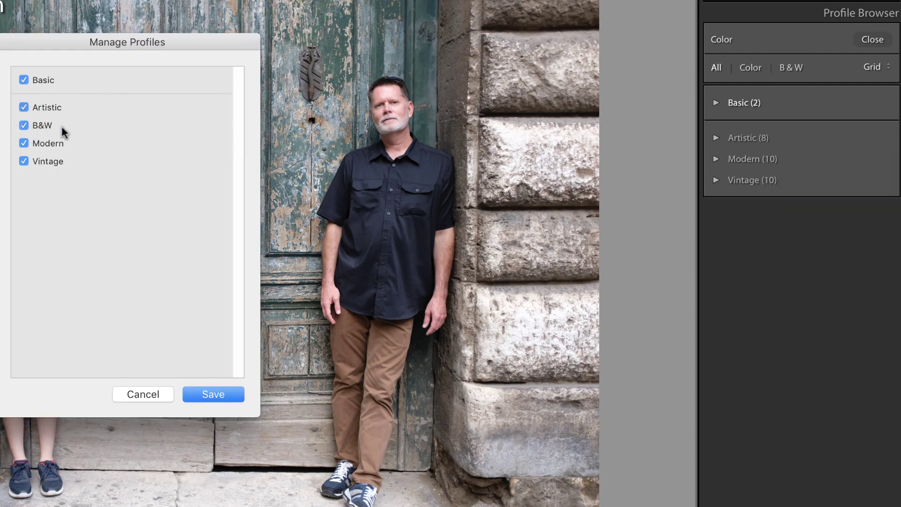
click(222, 394)
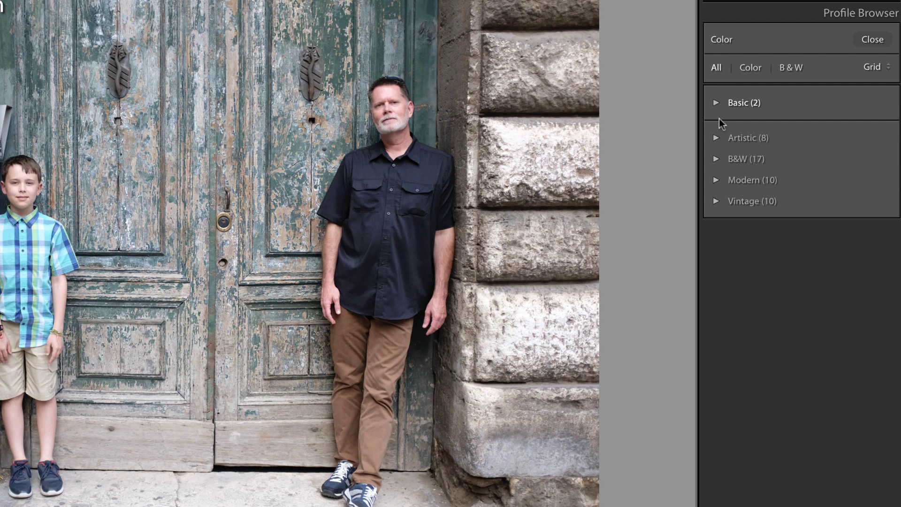
Mark the Artistic 06, Vintage 04, Vintage 02 and Vintage 03 profiles as favorites and collapse their groups.
click(717, 138)
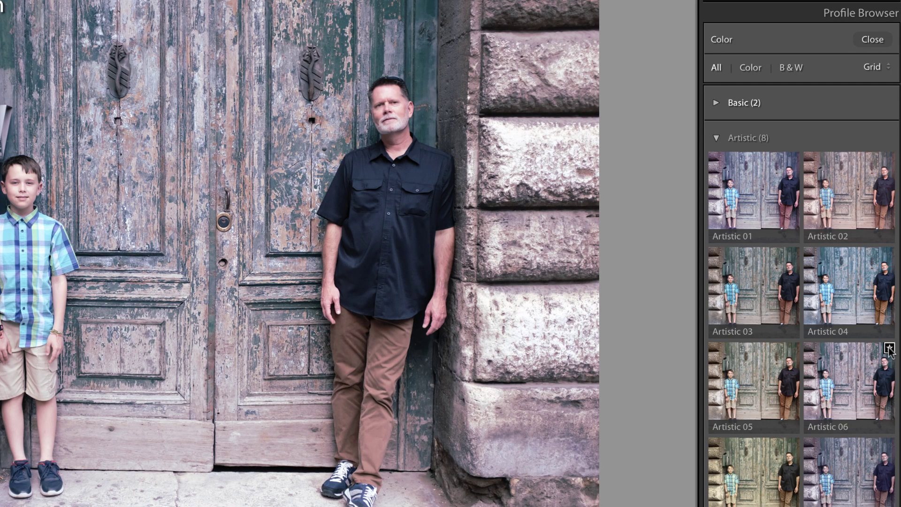
click(889, 348)
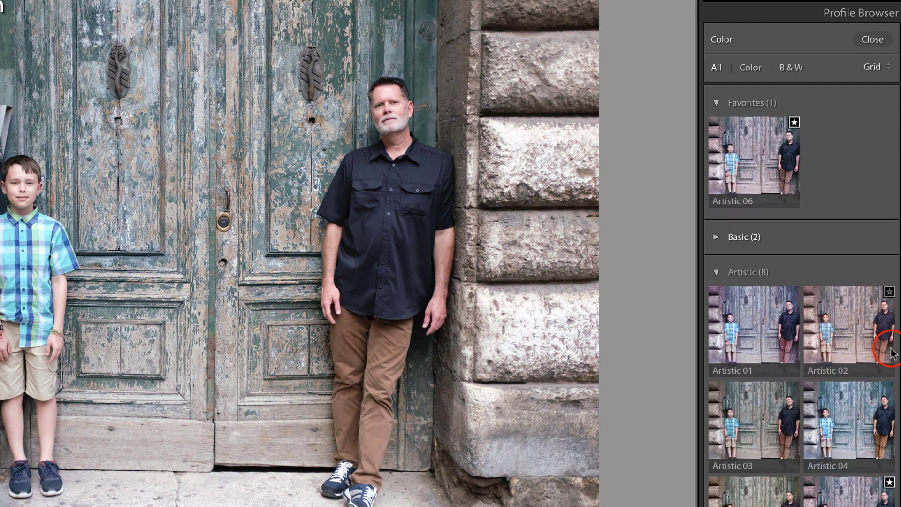
click(718, 272)
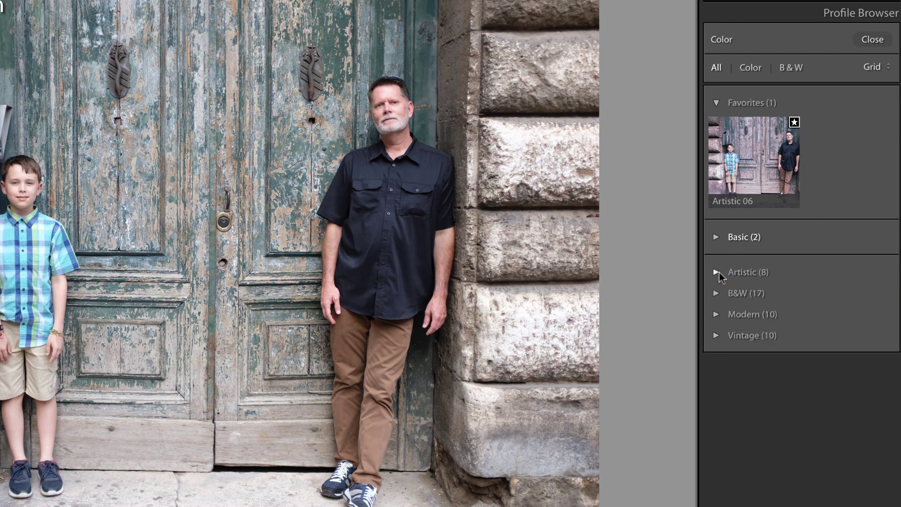
click(718, 332)
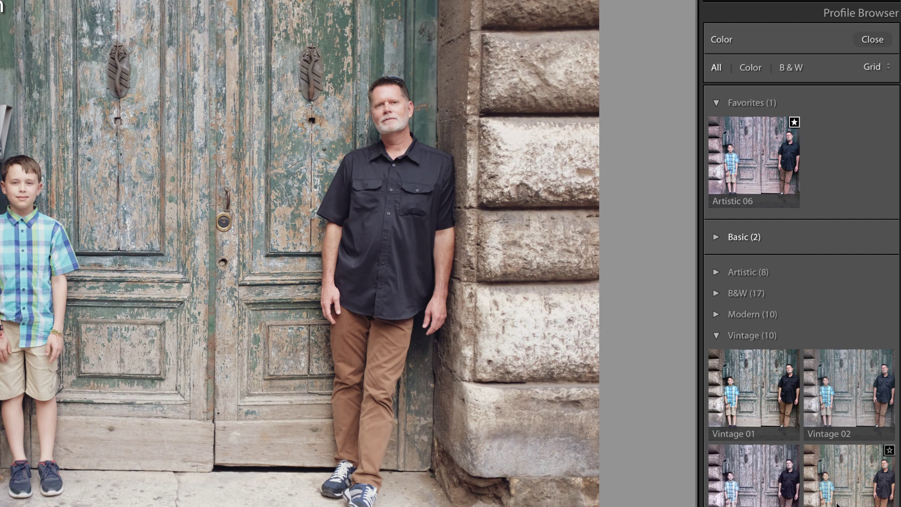
click(890, 451)
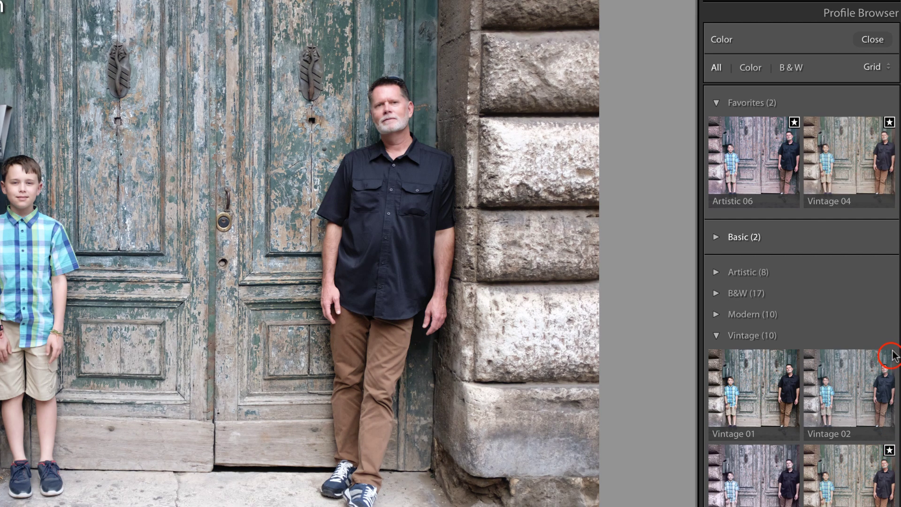
click(890, 355)
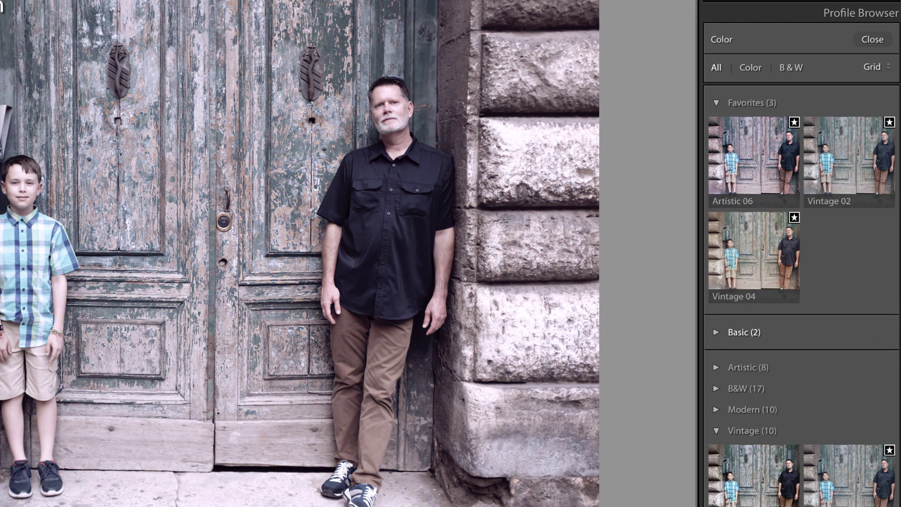
click(795, 506)
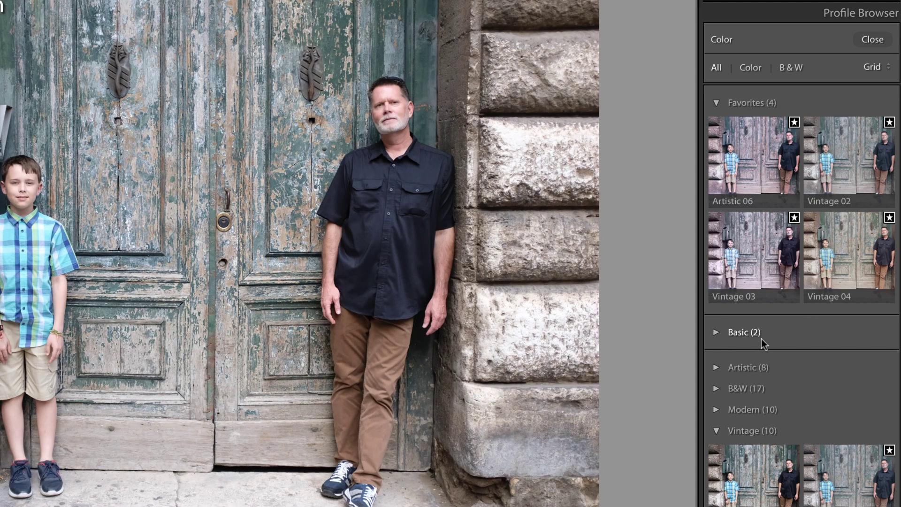
click(716, 431)
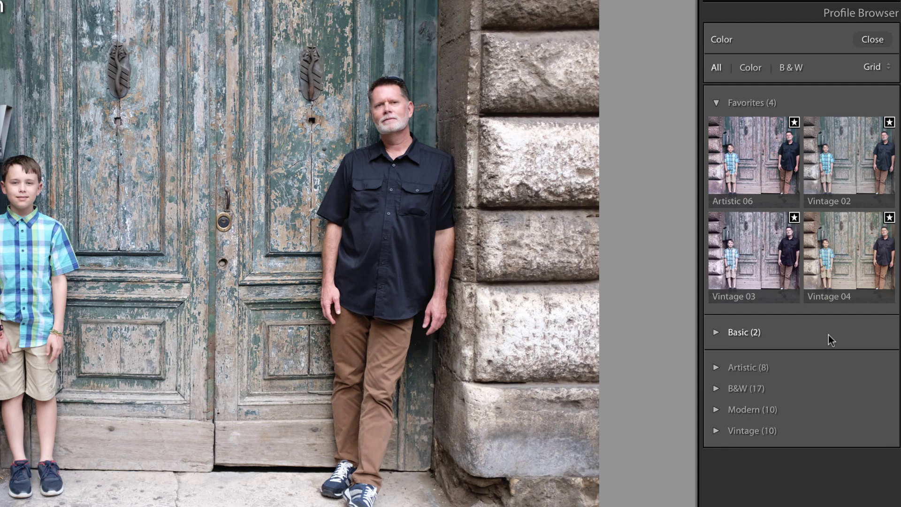
Remove all four favorited Artistic and Vintage profiles from the favorites.
click(794, 218)
click(793, 217)
click(890, 122)
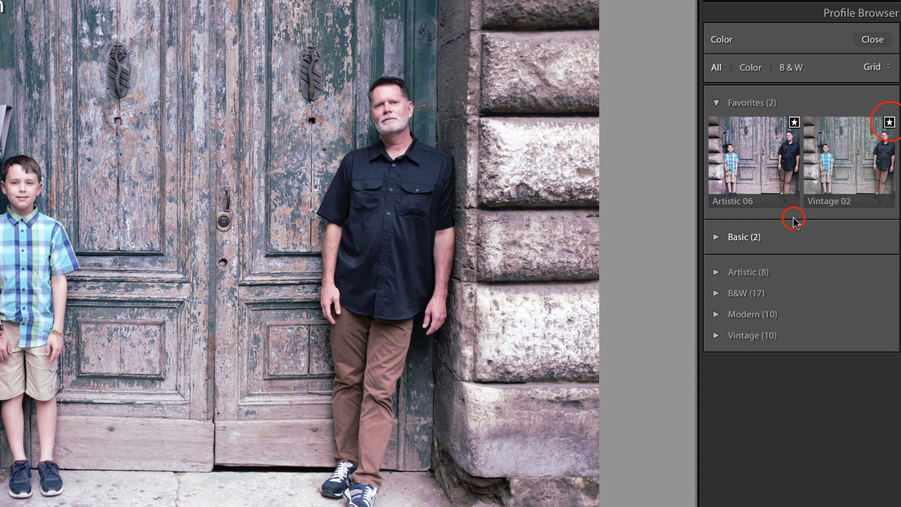
click(794, 122)
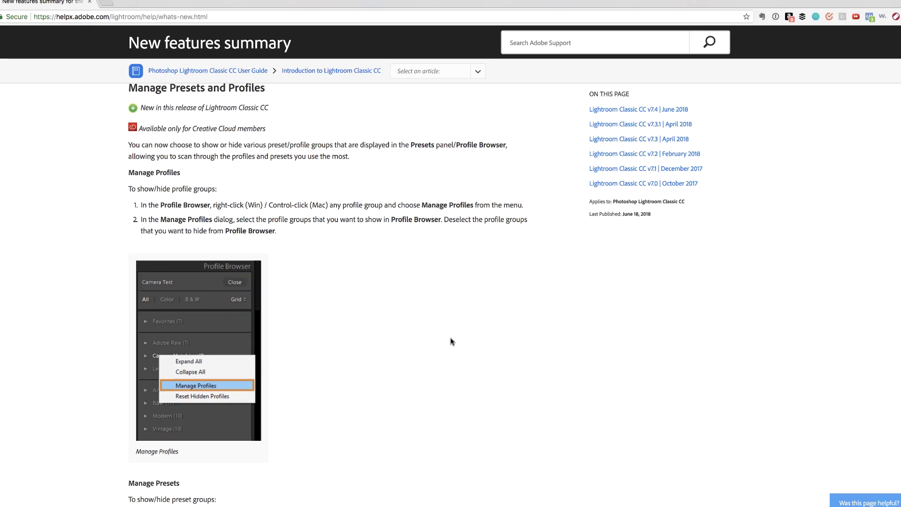
Read the Manage Presets section of the New features summary page and open Manage Presets in Lightroom Classic.
scroll(477, 329, down, 3)
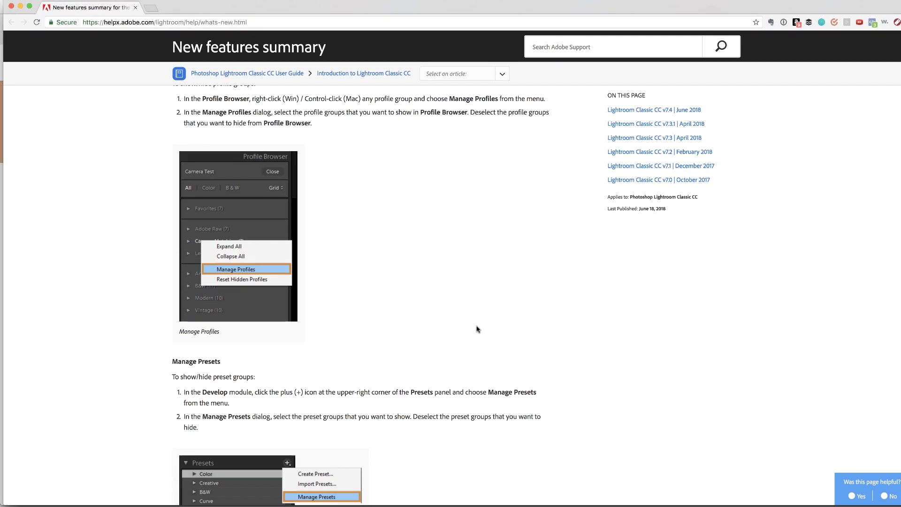
scroll(477, 329, down, 5)
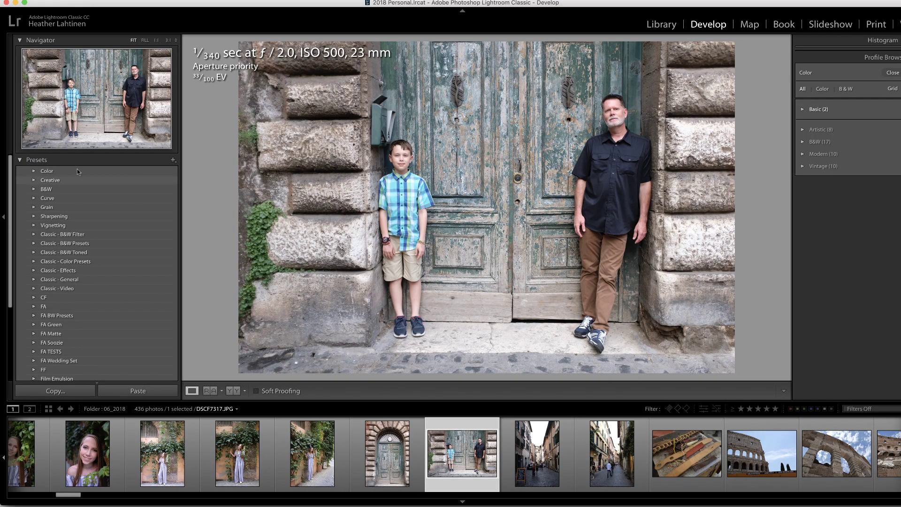
right_click(129, 210)
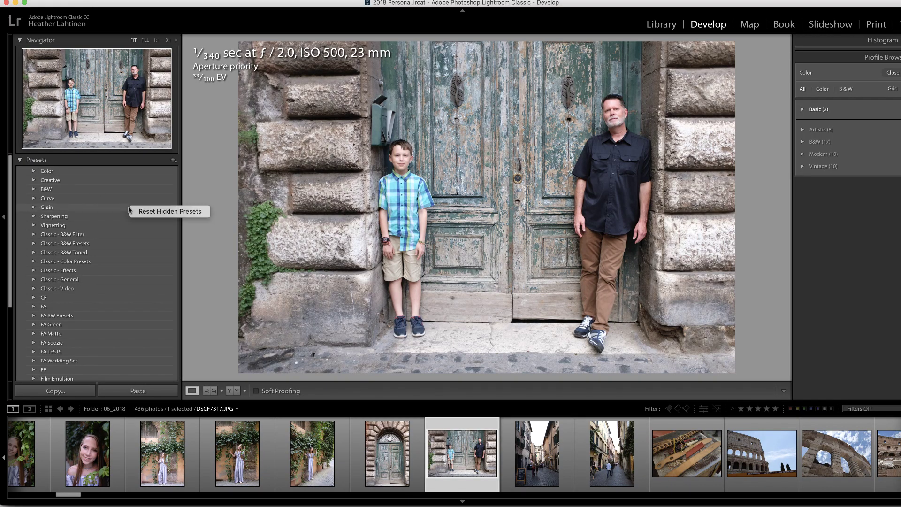
click(174, 160)
click(173, 160)
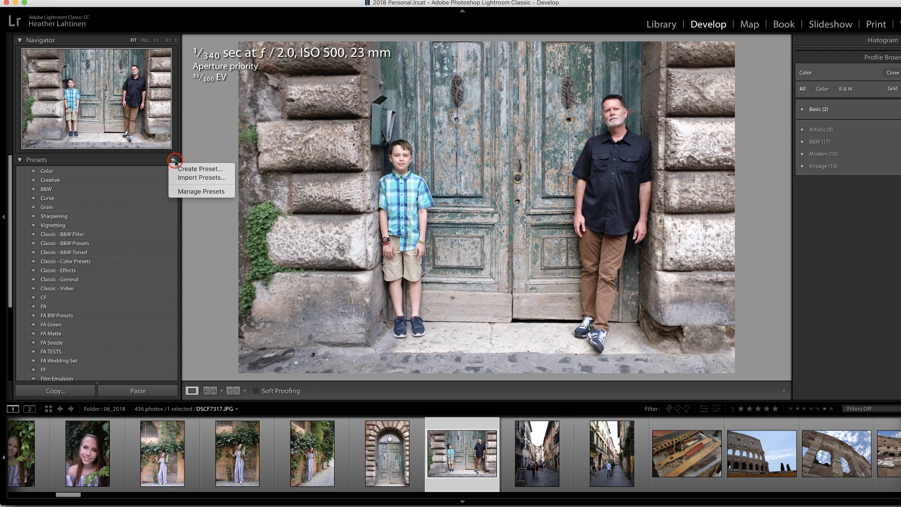
click(189, 194)
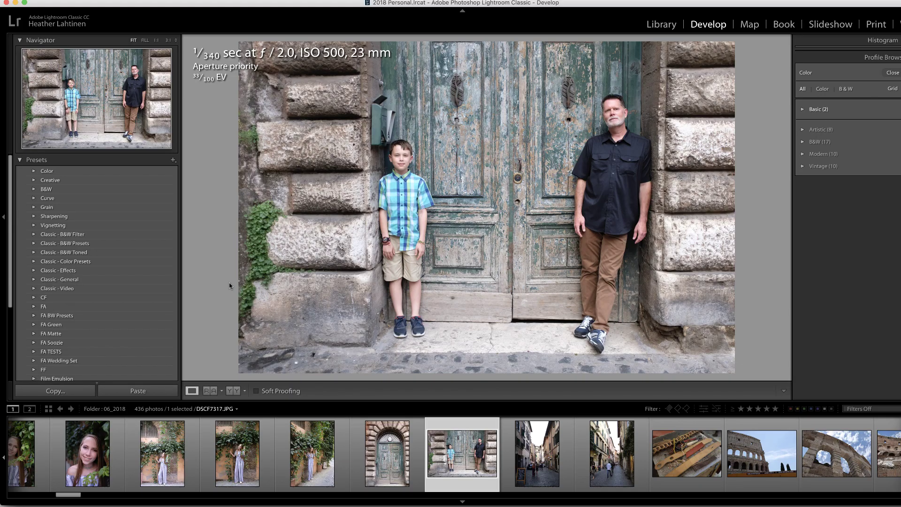
Return to the Library grid and give the 06_2018 folder a red color label.
key(g)
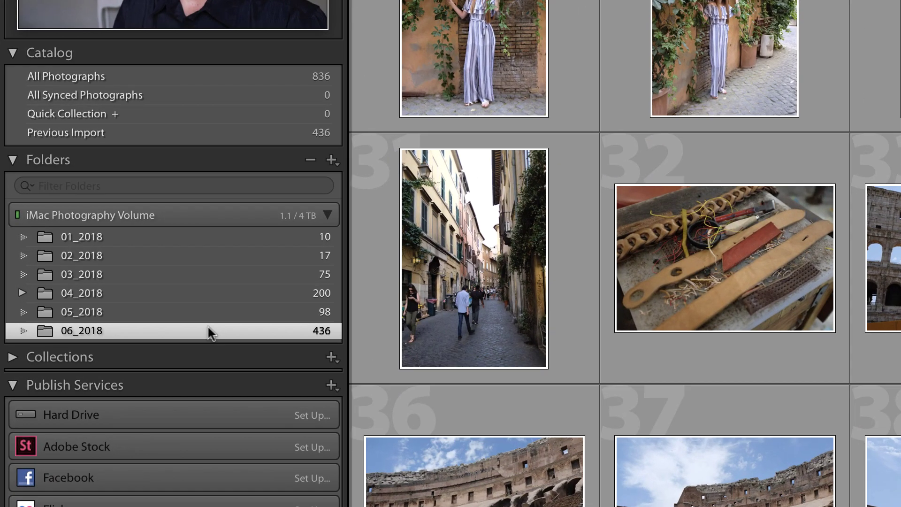
right_click(208, 328)
mouse_move(339, 401)
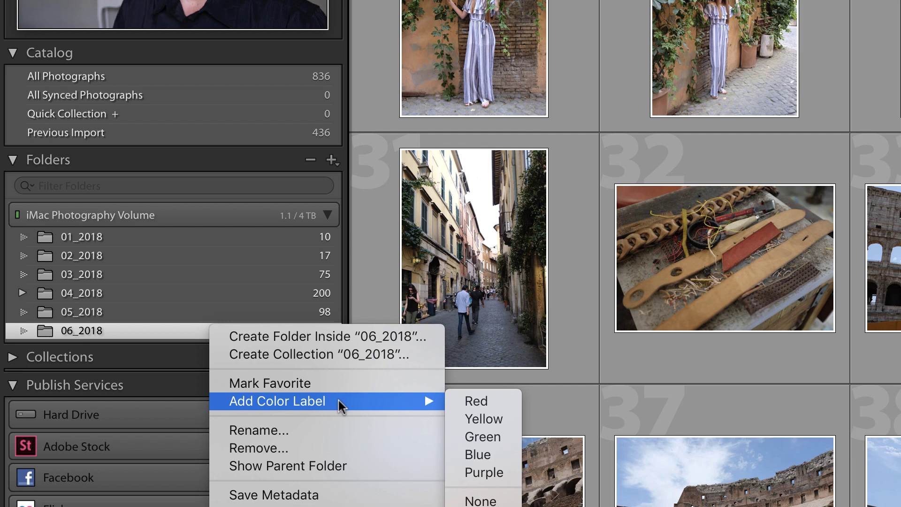
click(484, 402)
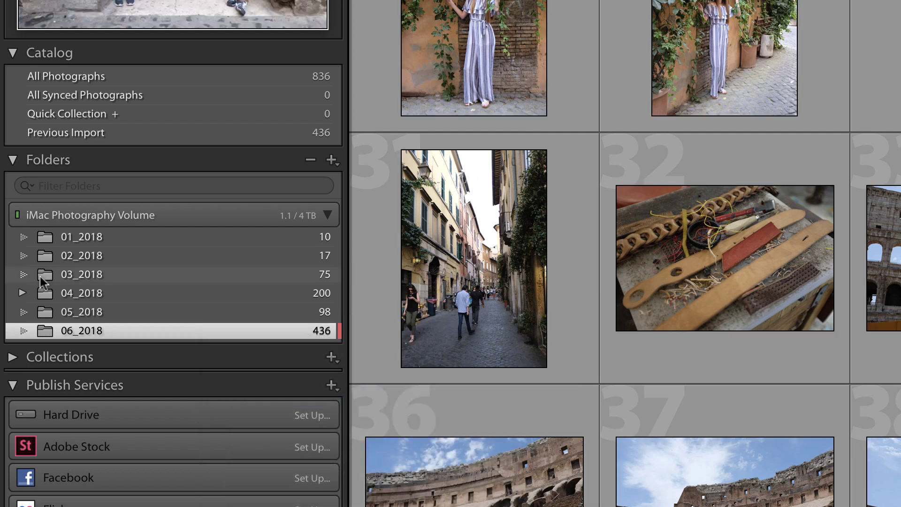
Give the 03_2018 folder a red color label.
right_click(89, 274)
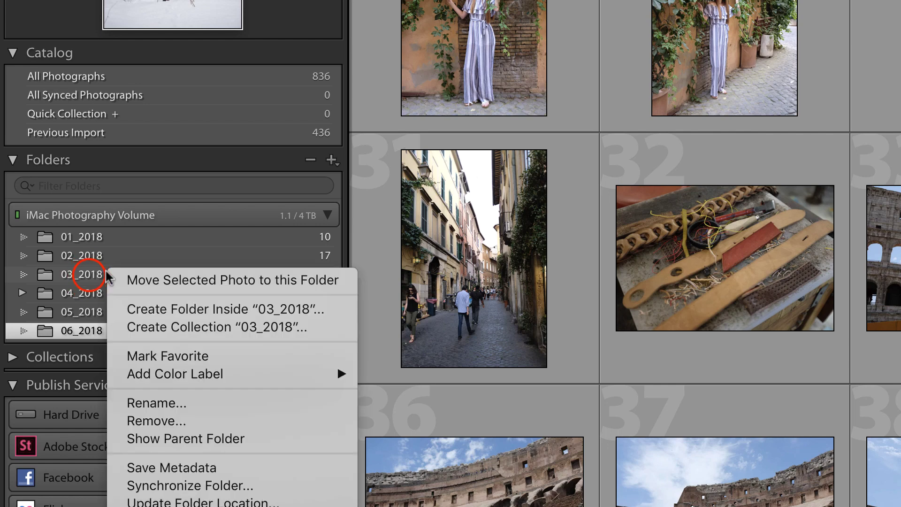
click(88, 275)
right_click(89, 275)
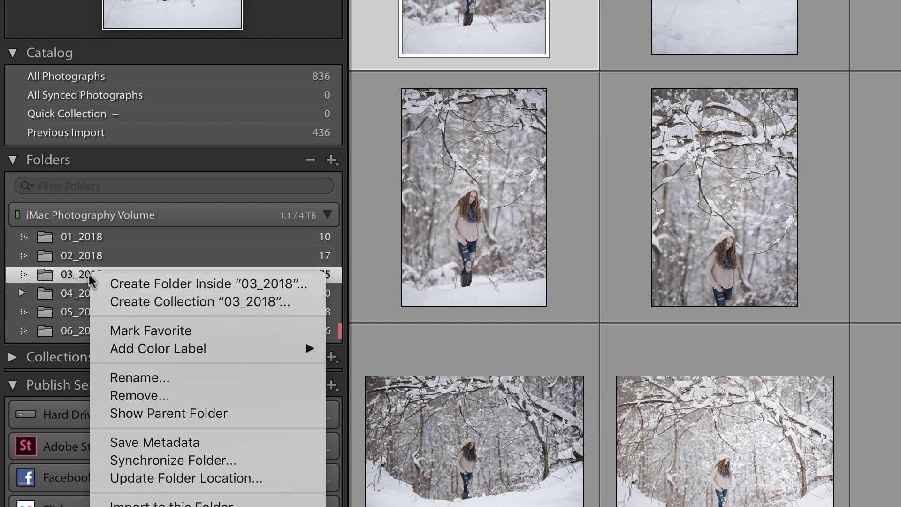
mouse_move(178, 353)
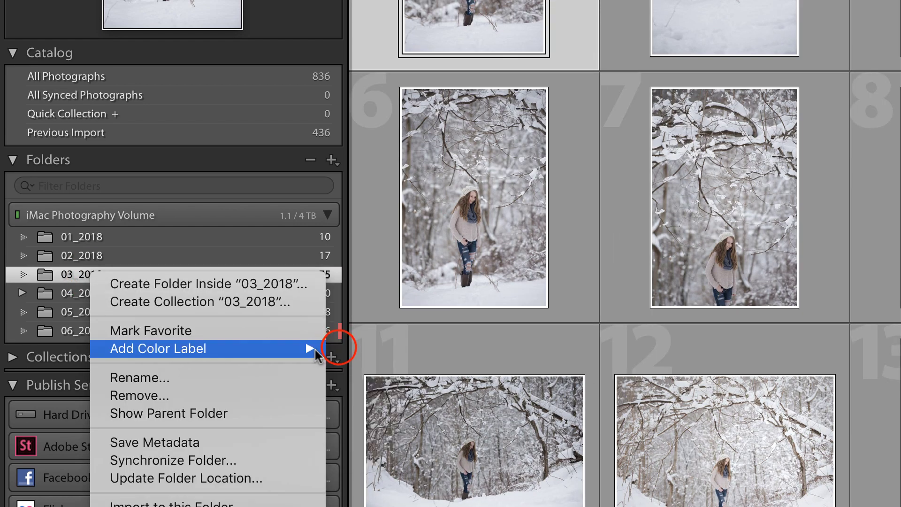
click(350, 348)
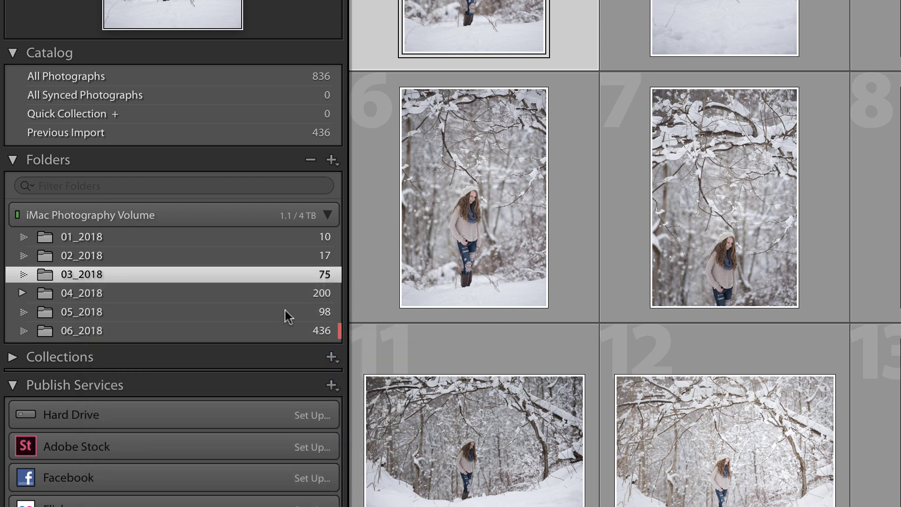
Filter the folder list to show only labeled folders and reset the filter to all folders.
click(29, 187)
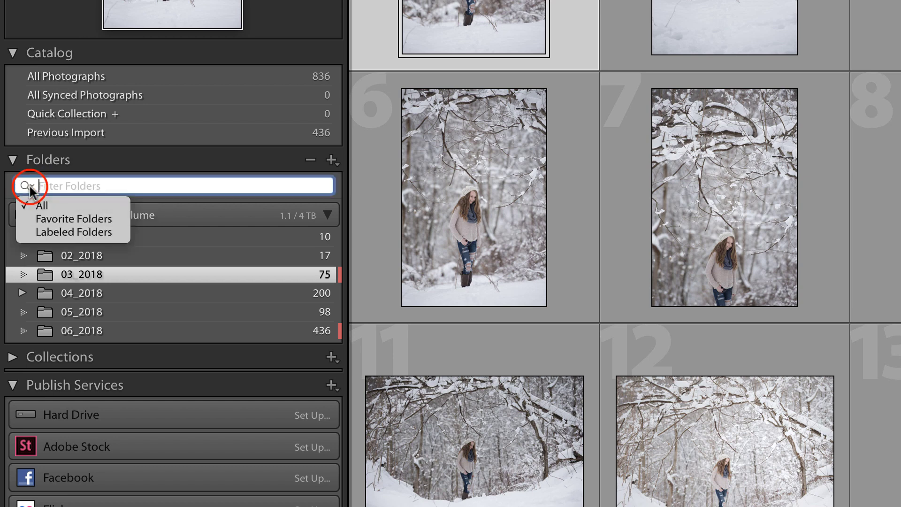
click(55, 233)
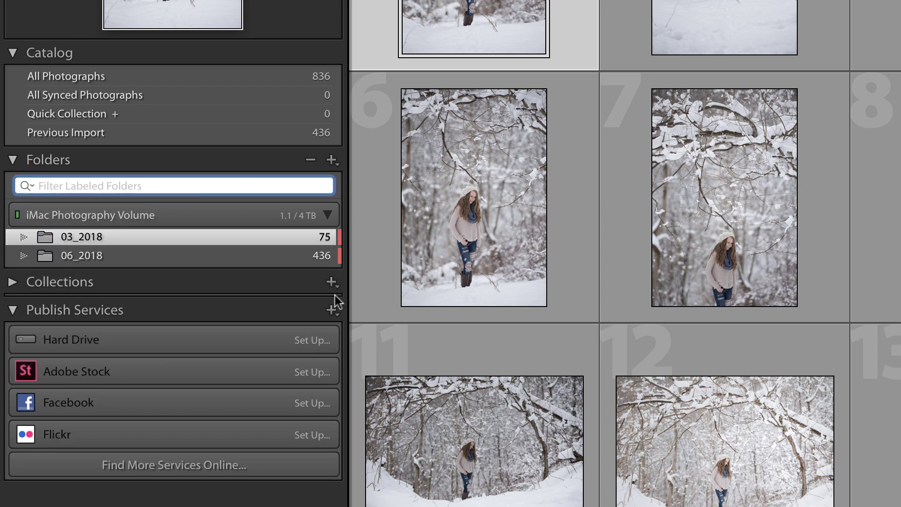
click(29, 186)
click(46, 205)
click(47, 205)
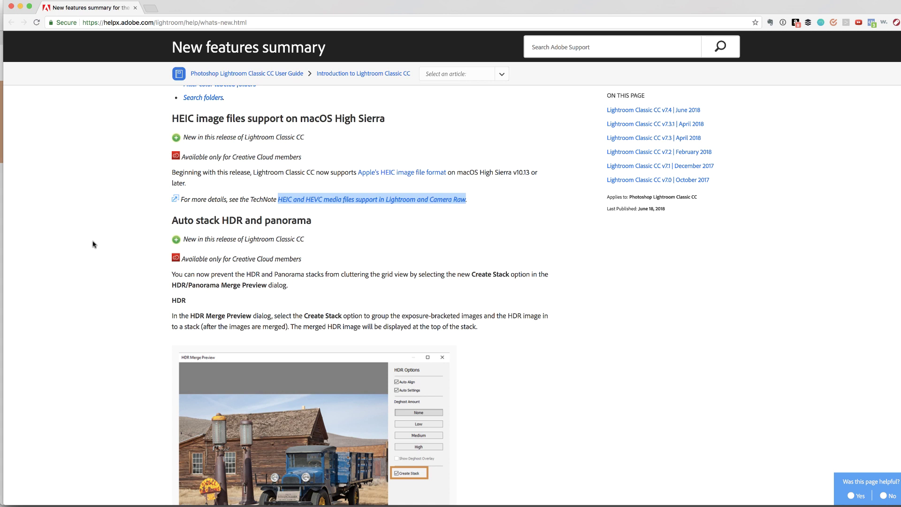
Examine the Auto stack HDR and panorama section of the New features summary page in the browser.
scroll(93, 244, down, 3)
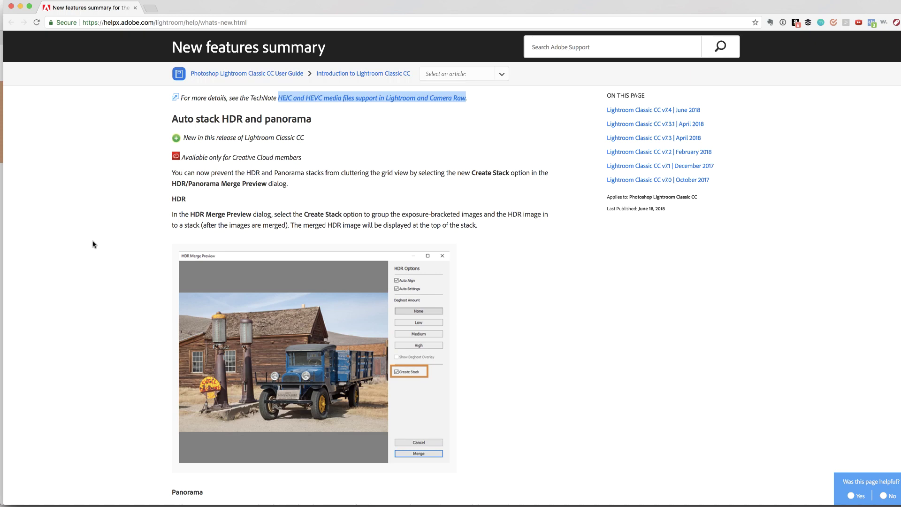
Examine the Panorama stacking and new camera and lens support sections, and look back over the folder color label section of the page.
scroll(93, 244, down, 8)
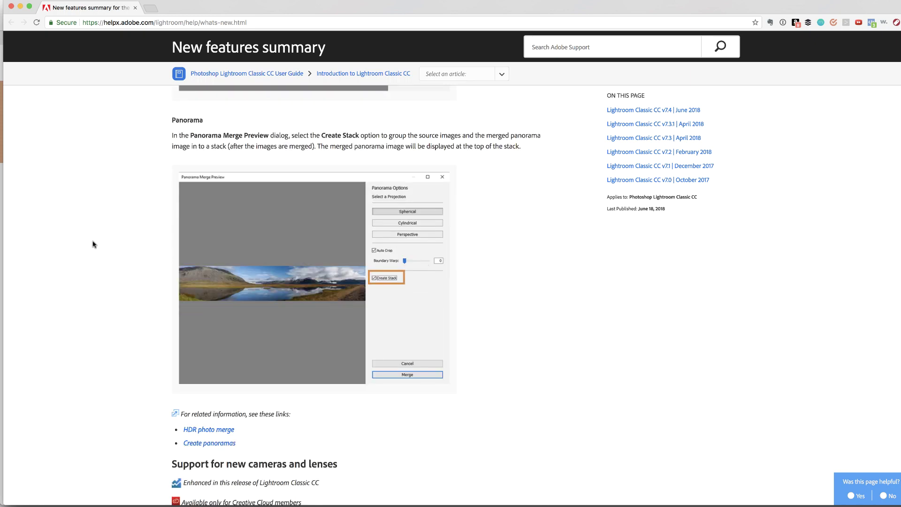
scroll(94, 244, down, 2)
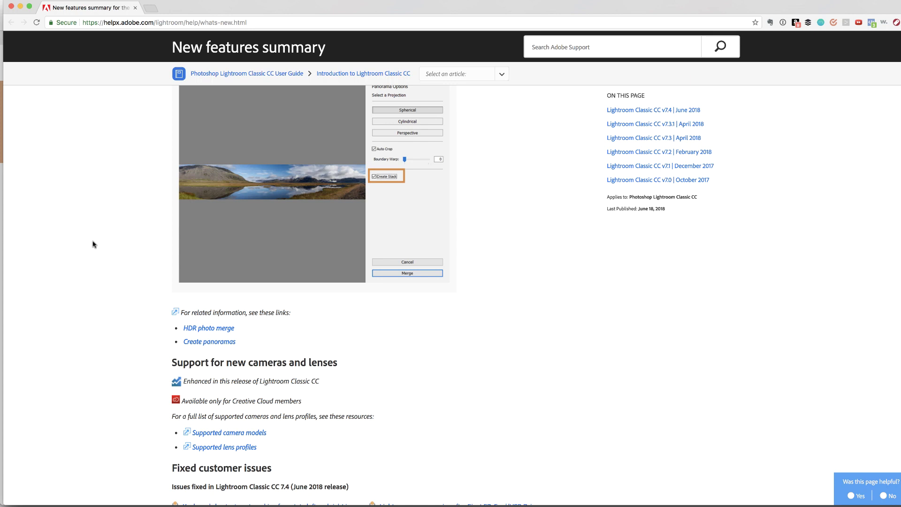
scroll(93, 244, up, 15)
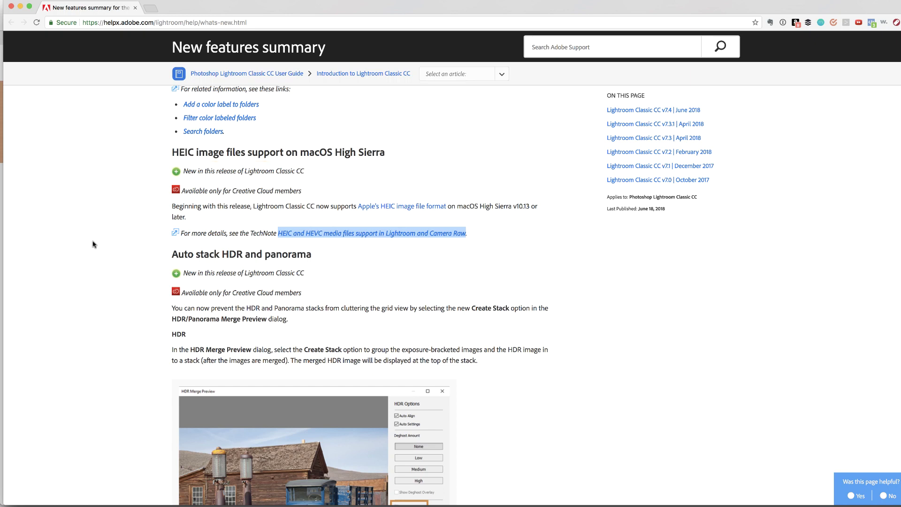
scroll(93, 244, up, 7)
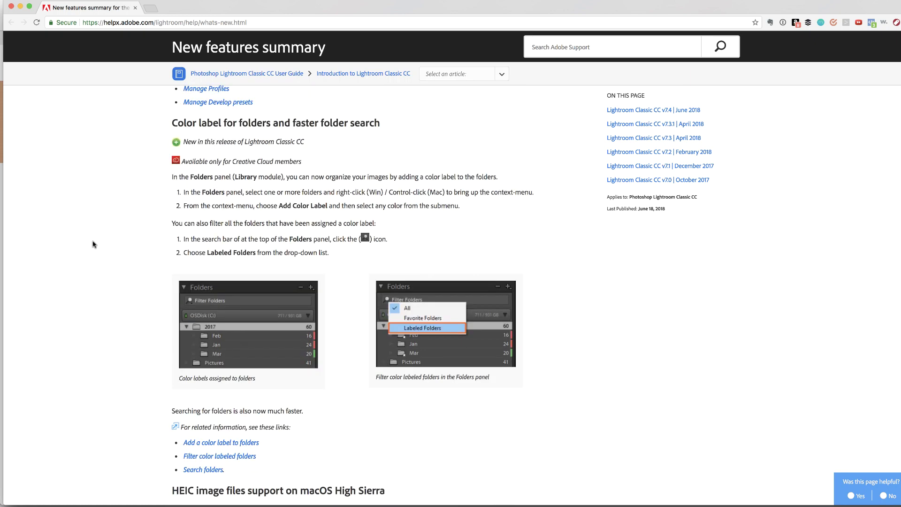
scroll(93, 244, up, 2)
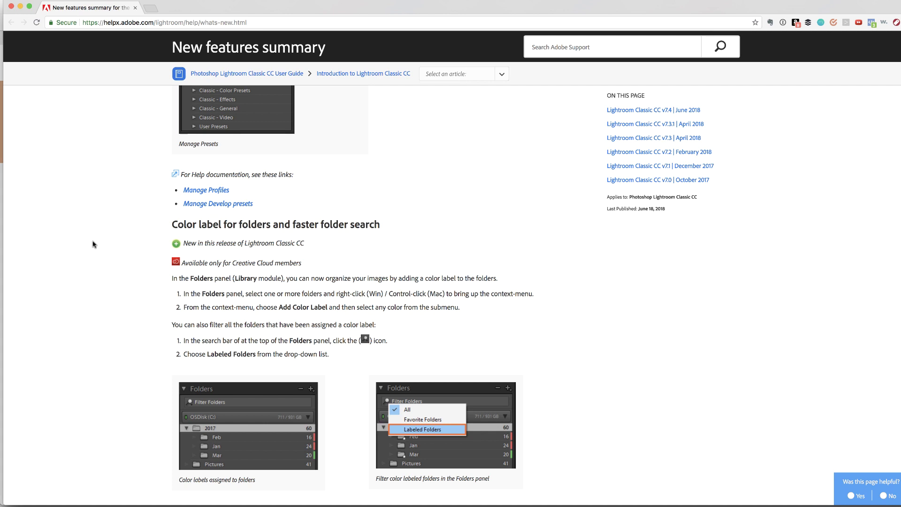
scroll(93, 244, up, 6)
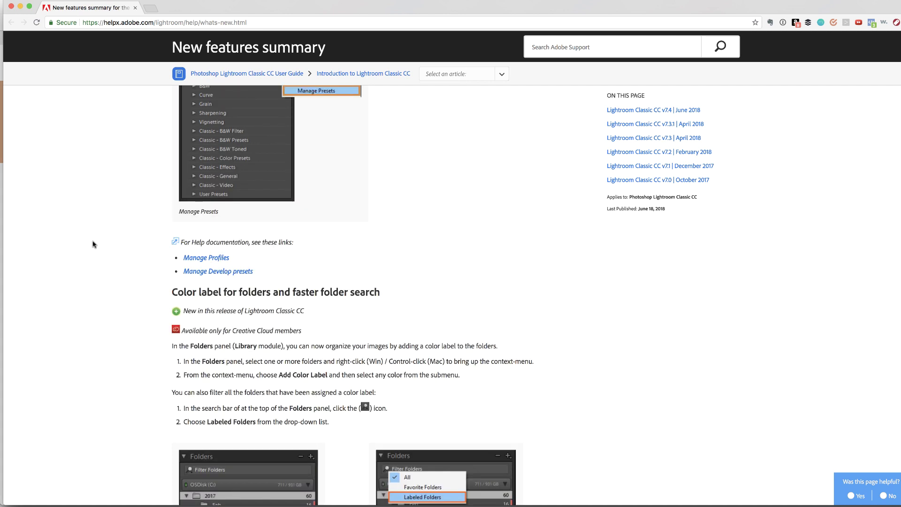